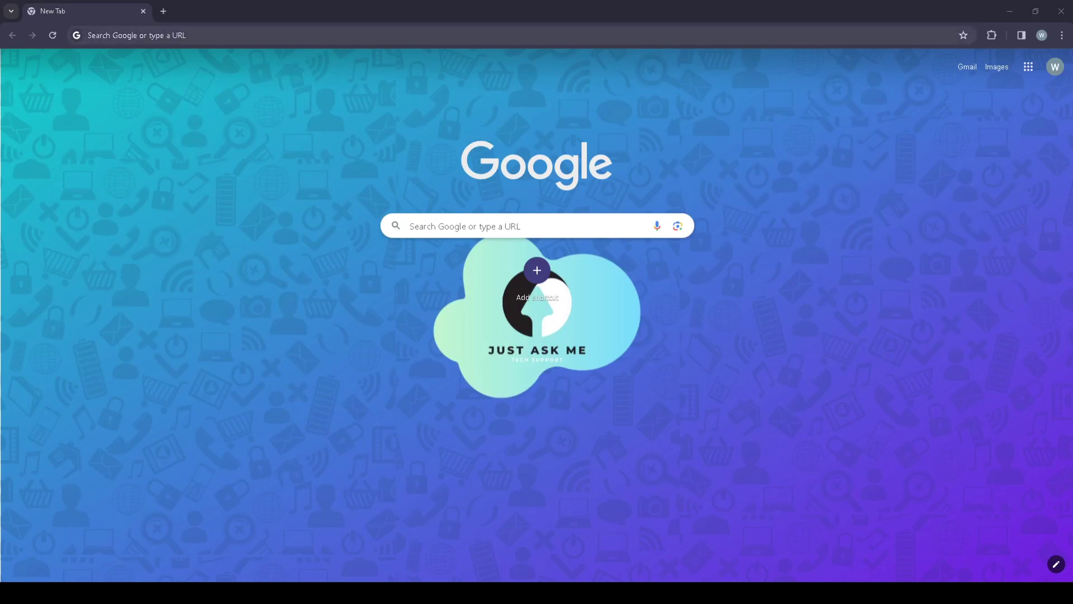
- Search Chrome for 'os maps' and open the OS Maps website from the results
{"action": "left_click", "coordinate": [176, 35]}
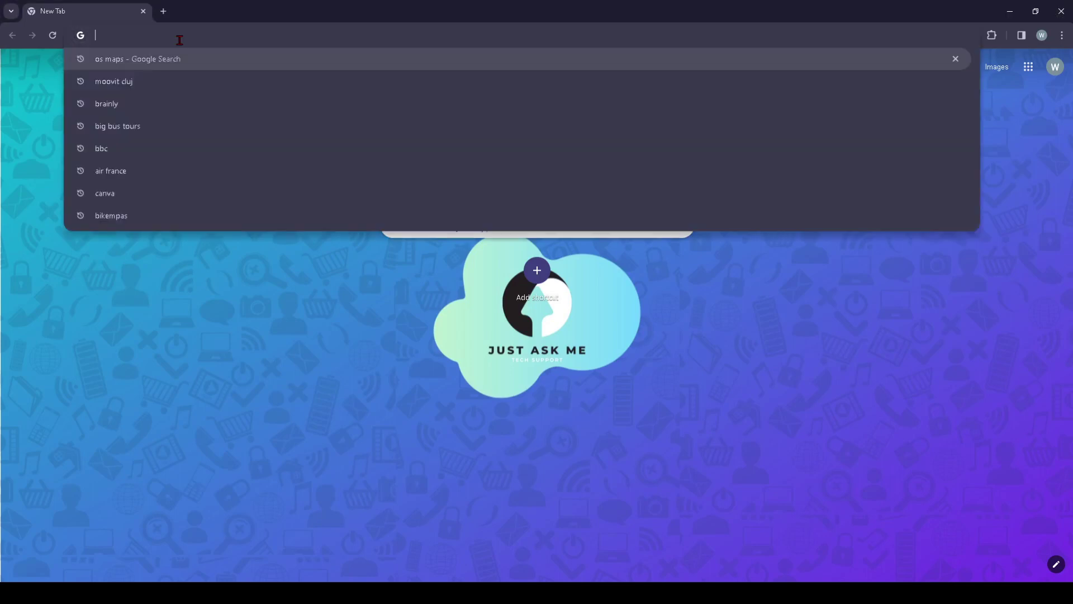
{"action": "type", "text": "os maps"}
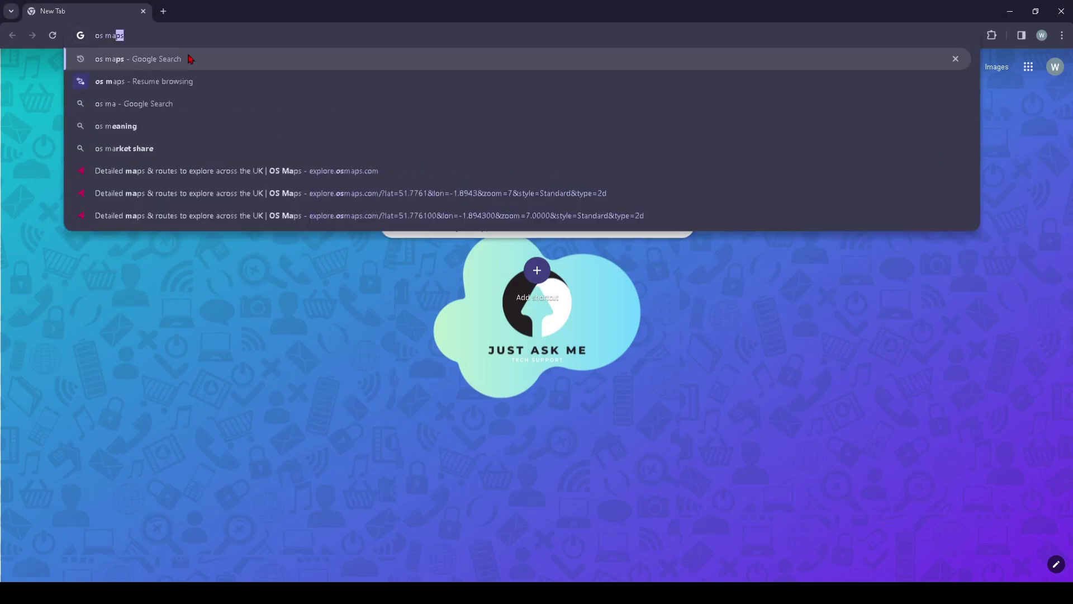
{"action": "key", "text": "Return"}
{"action": "left_click", "coordinate": [252, 188]}
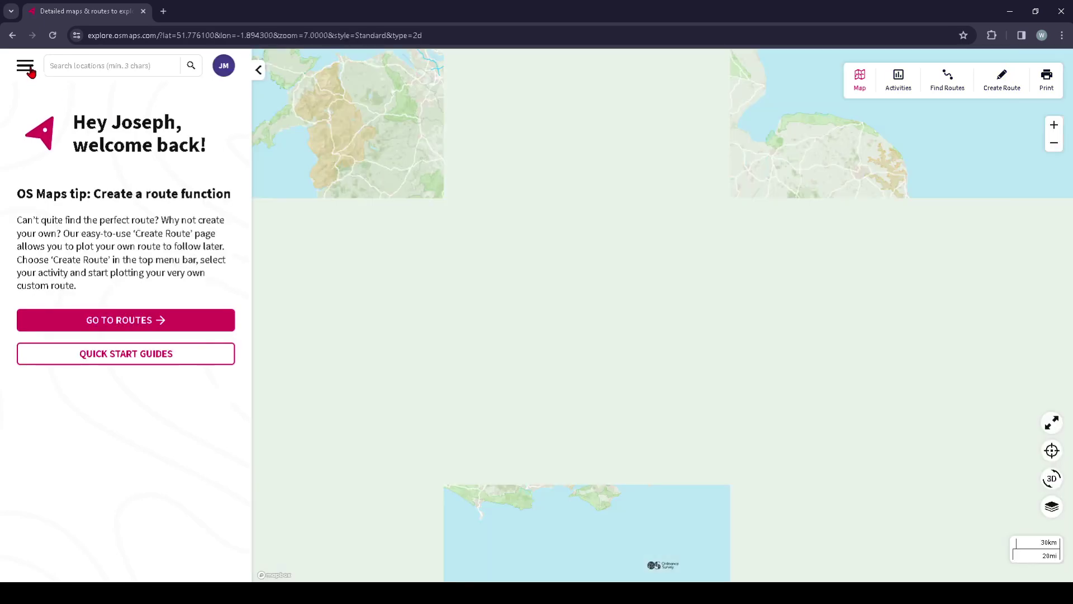
- Open Cookies from the Help section of the OS Maps main menu
{"action": "left_click", "coordinate": [25, 65]}
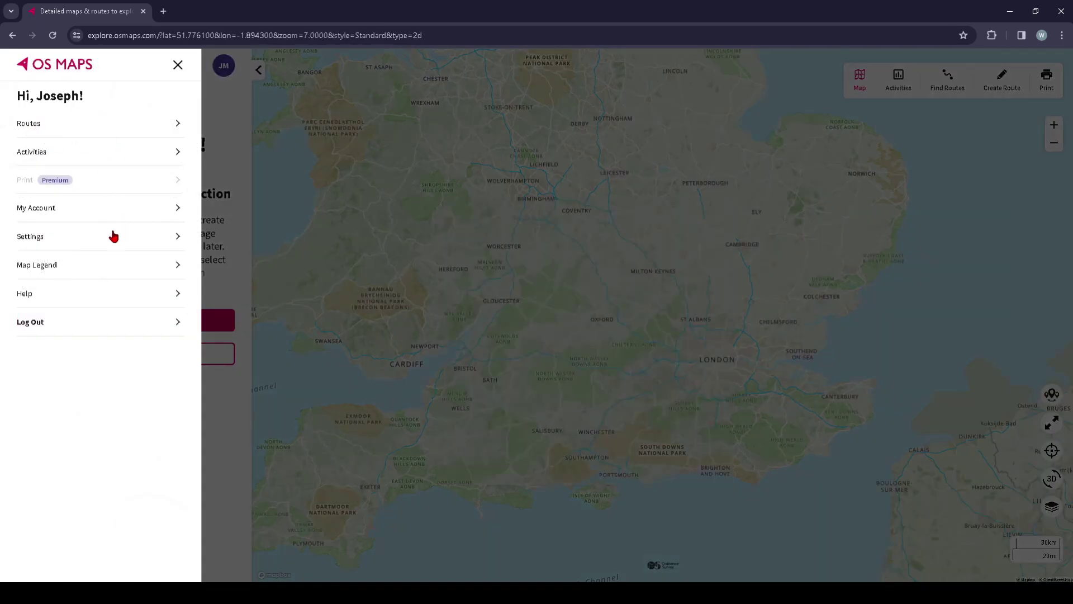
{"action": "left_click", "coordinate": [108, 293]}
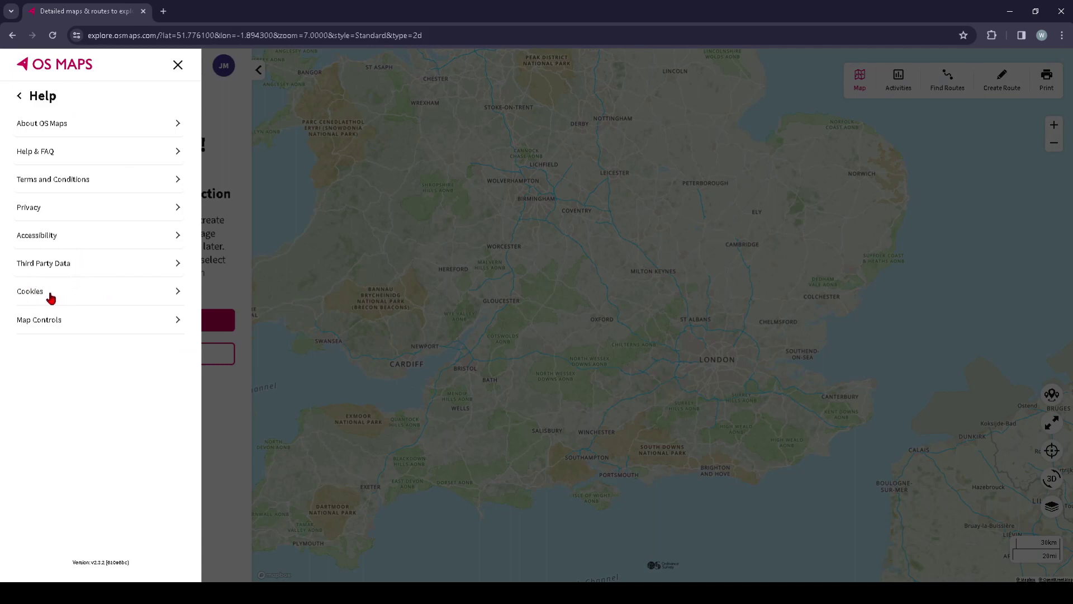
{"action": "left_click", "coordinate": [30, 299]}
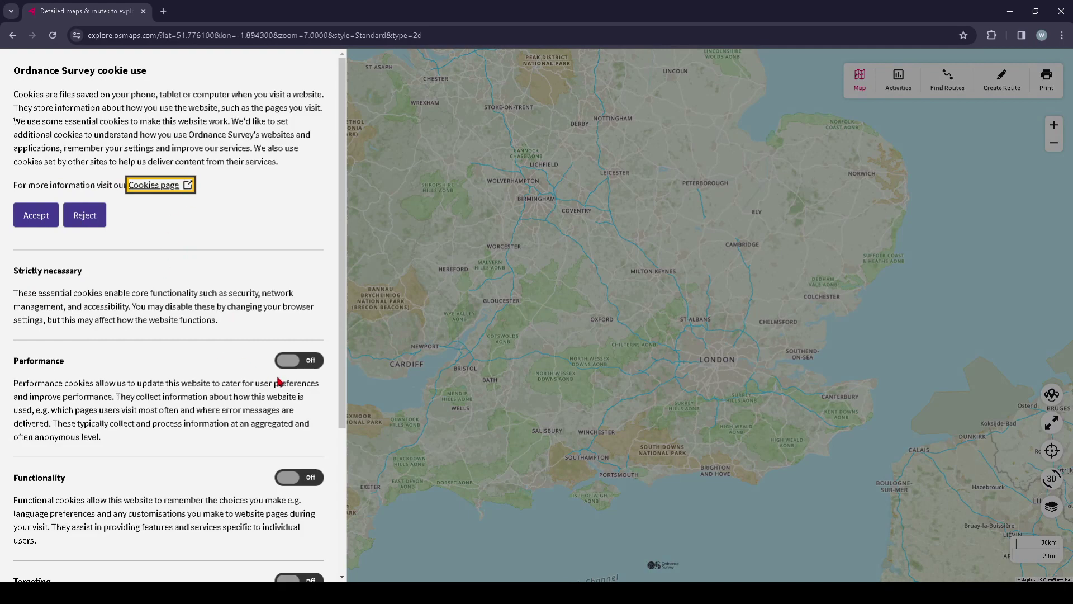
{"action": "scroll", "coordinate": [168, 382], "scroll_direction": "down", "scroll_amount": 5}
{"action": "scroll", "coordinate": [168, 382], "scroll_direction": "up", "scroll_amount": 5}
{"action": "scroll", "coordinate": [174, 333], "scroll_direction": "down", "scroll_amount": 5}
{"action": "scroll", "coordinate": [149, 343], "scroll_direction": "down", "scroll_amount": 2}
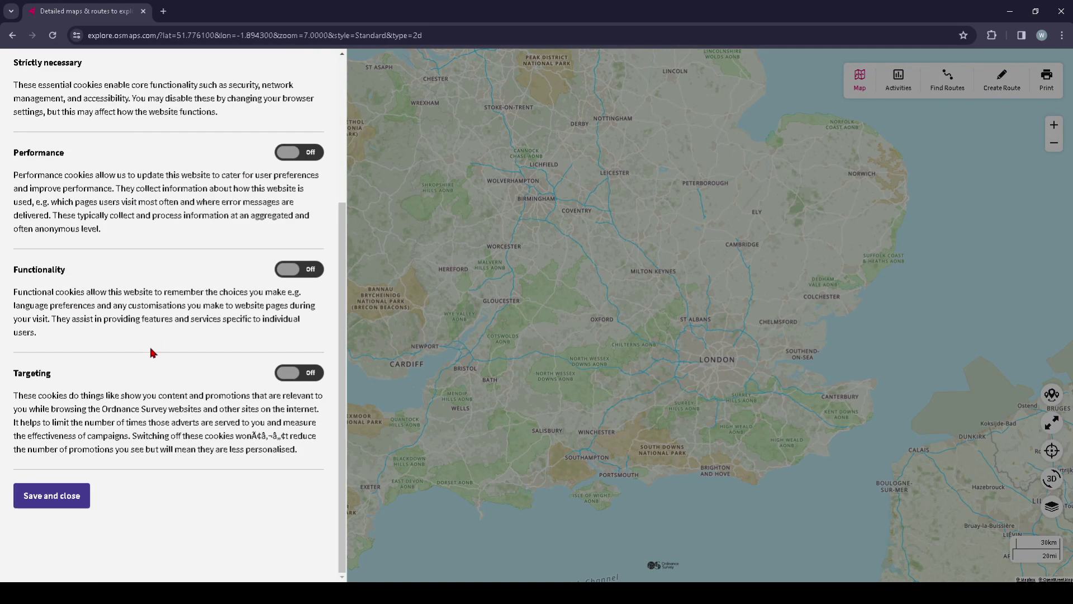
- Save and close the cookie settings with optional cookies off, then pan north-west toward the Midlands
{"action": "left_click", "coordinate": [52, 499]}
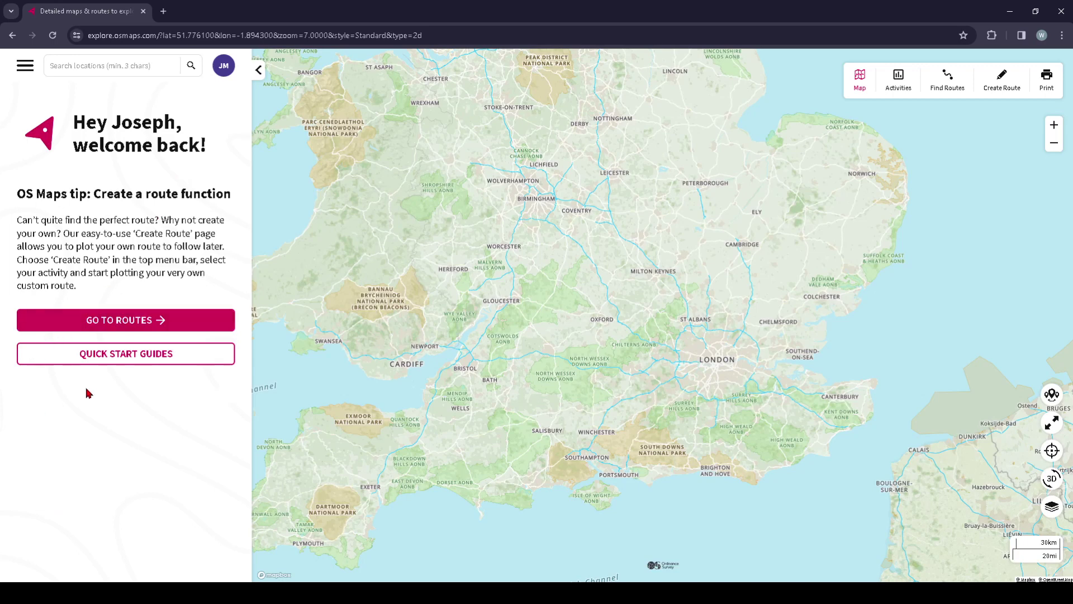
{"action": "left_click_drag", "start_coordinate": [479, 363], "coordinate": [494, 416]}
{"action": "mouse_move", "coordinate": [545, 261]}
{"action": "left_mouse_down"}
{"action": "mouse_move", "coordinate": [550, 319]}
{"action": "mouse_move", "coordinate": [601, 345]}
{"action": "left_mouse_up"}
{"action": "scroll", "coordinate": [602, 304], "scroll_direction": "up", "scroll_amount": 2}
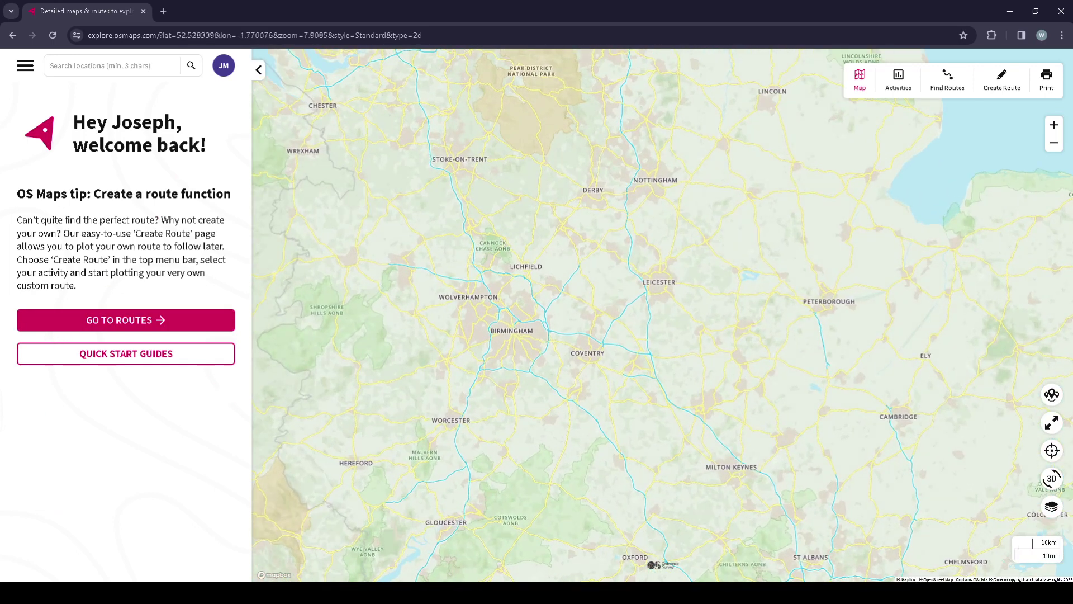